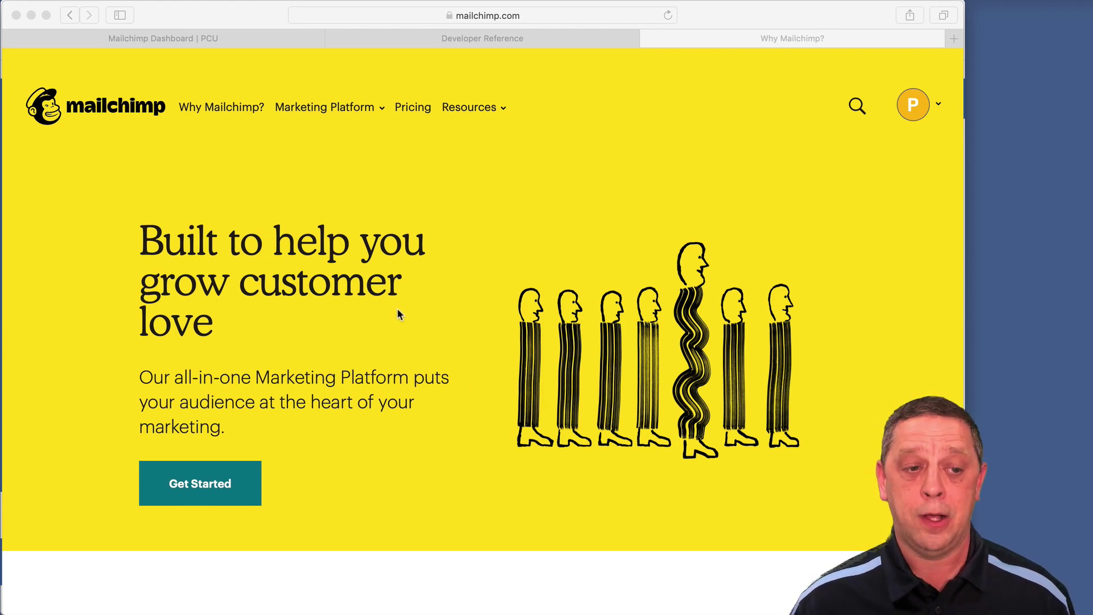
Step: Scroll the Why Mailchimp page down to the 300+ app integrations, industry compliance and built-in security row
{"action": "scroll", "coordinate": [398, 309], "scroll_direction": "down", "scroll_amount": 3}
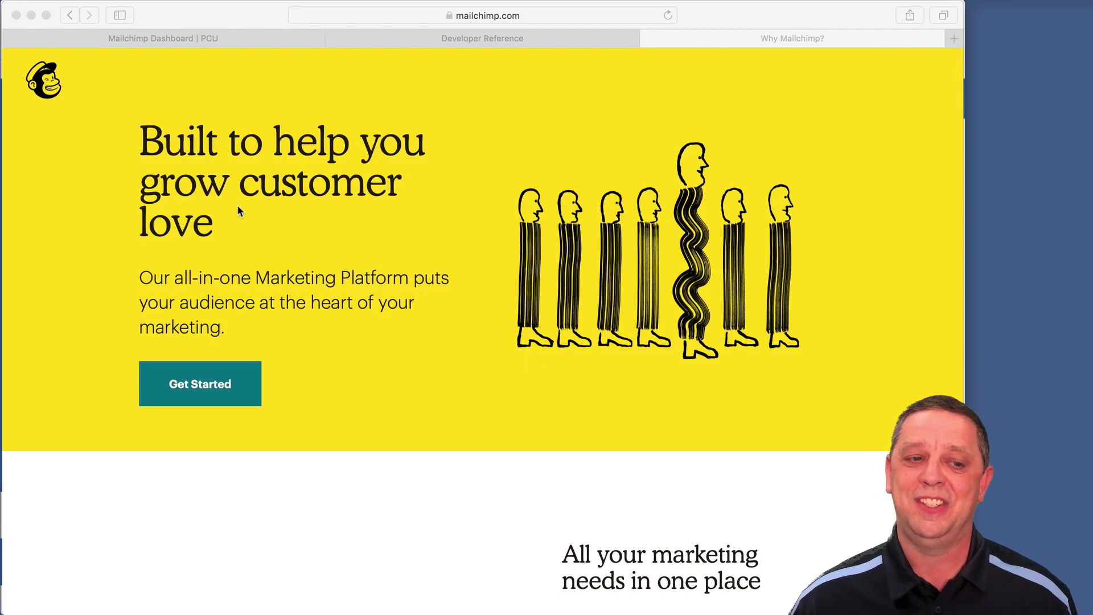
{"action": "scroll", "coordinate": [416, 296], "scroll_direction": "down", "scroll_amount": 10}
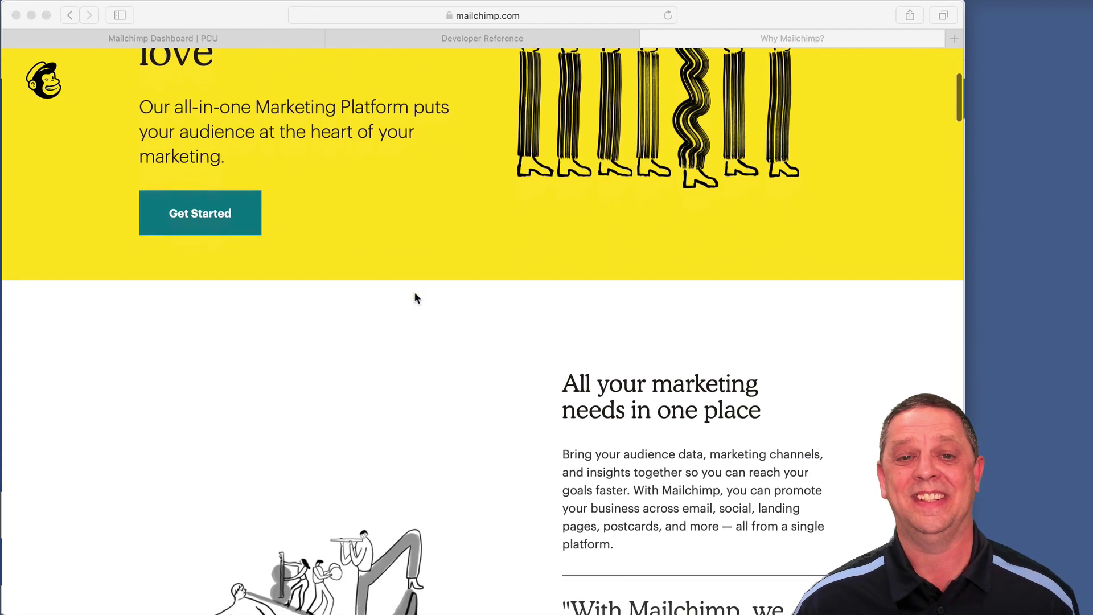
{"action": "scroll", "coordinate": [416, 296], "scroll_direction": "down", "scroll_amount": 2}
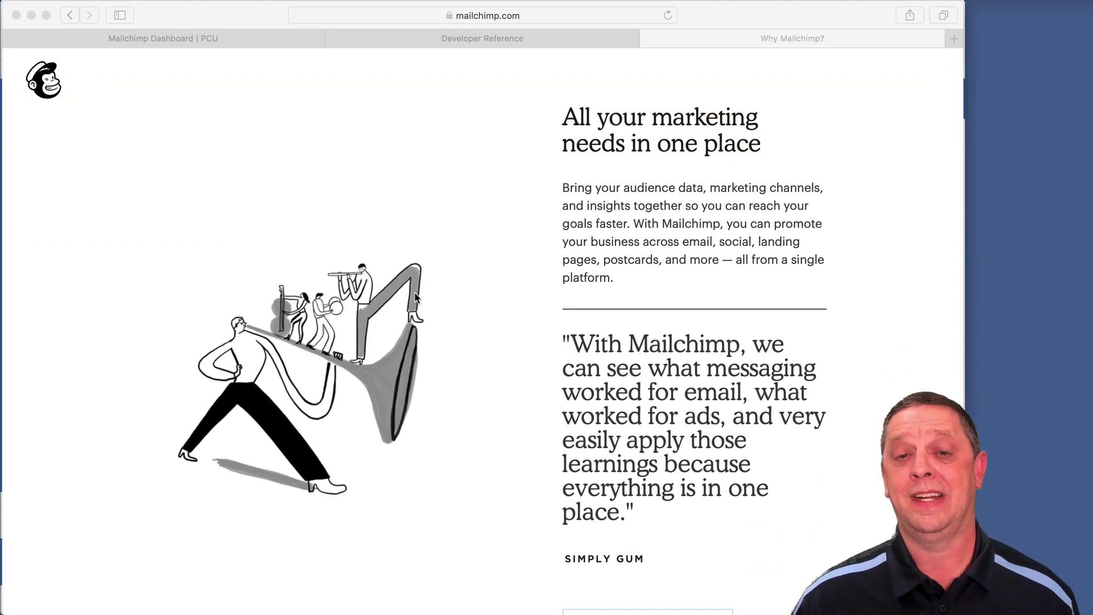
{"action": "scroll", "coordinate": [415, 296], "scroll_direction": "down", "scroll_amount": 8}
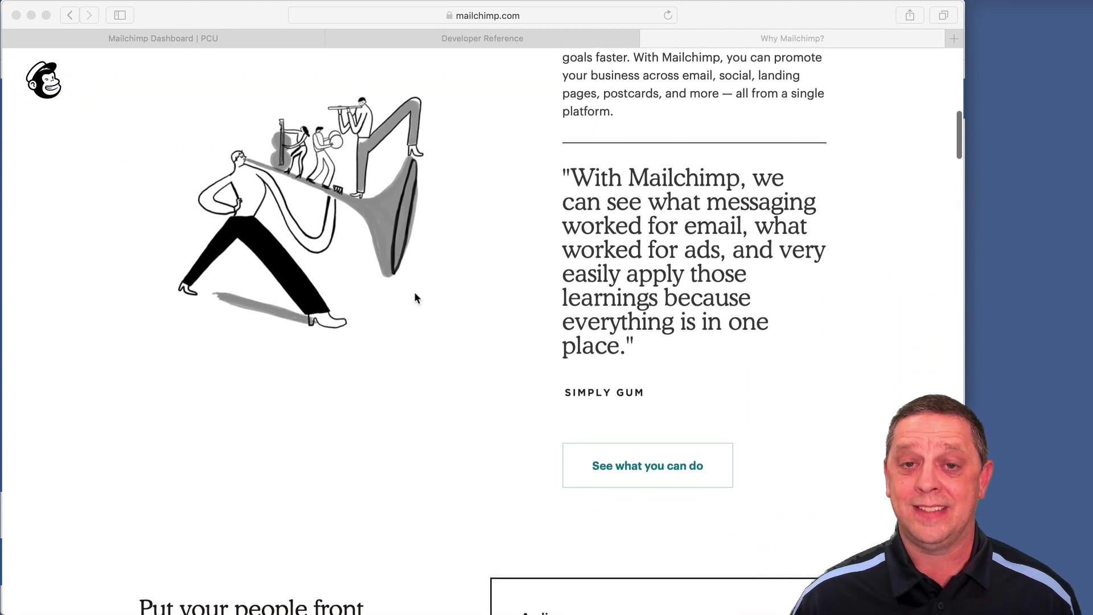
{"action": "scroll", "coordinate": [415, 297], "scroll_direction": "down", "scroll_amount": 6}
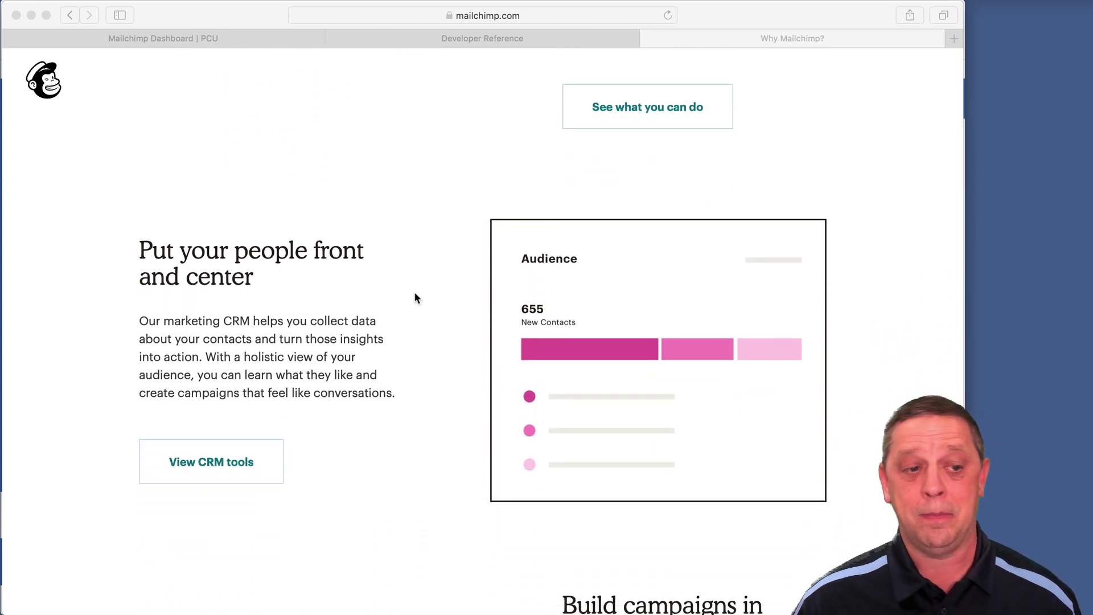
{"action": "scroll", "coordinate": [416, 297], "scroll_direction": "down", "scroll_amount": 6}
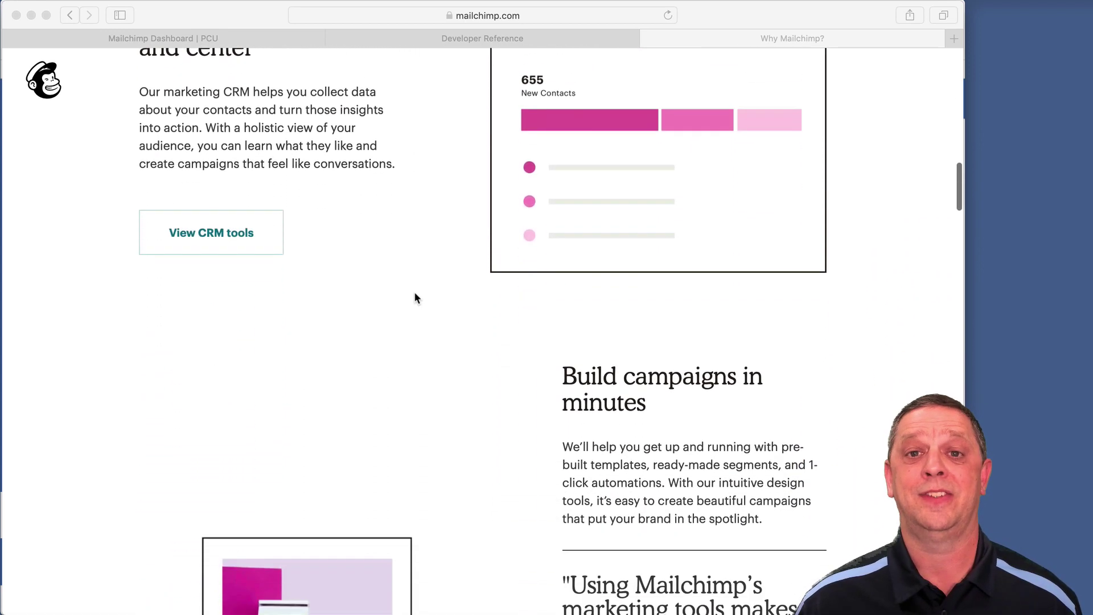
{"action": "scroll", "coordinate": [415, 297], "scroll_direction": "down", "scroll_amount": 6}
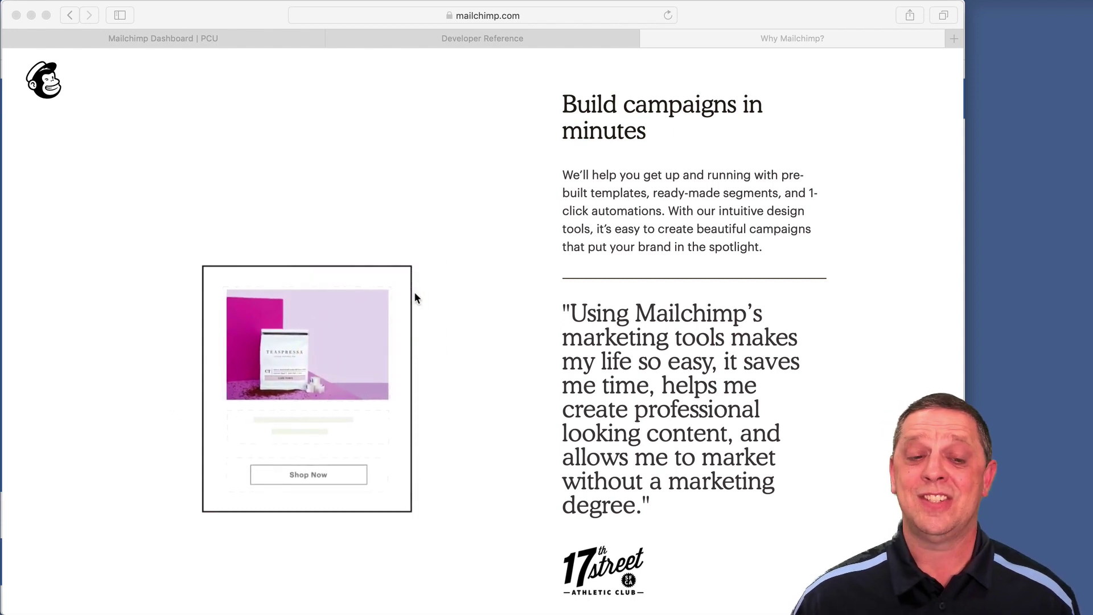
{"action": "scroll", "coordinate": [415, 295], "scroll_direction": "down", "scroll_amount": 5}
{"action": "scroll", "coordinate": [415, 296], "scroll_direction": "down", "scroll_amount": 5}
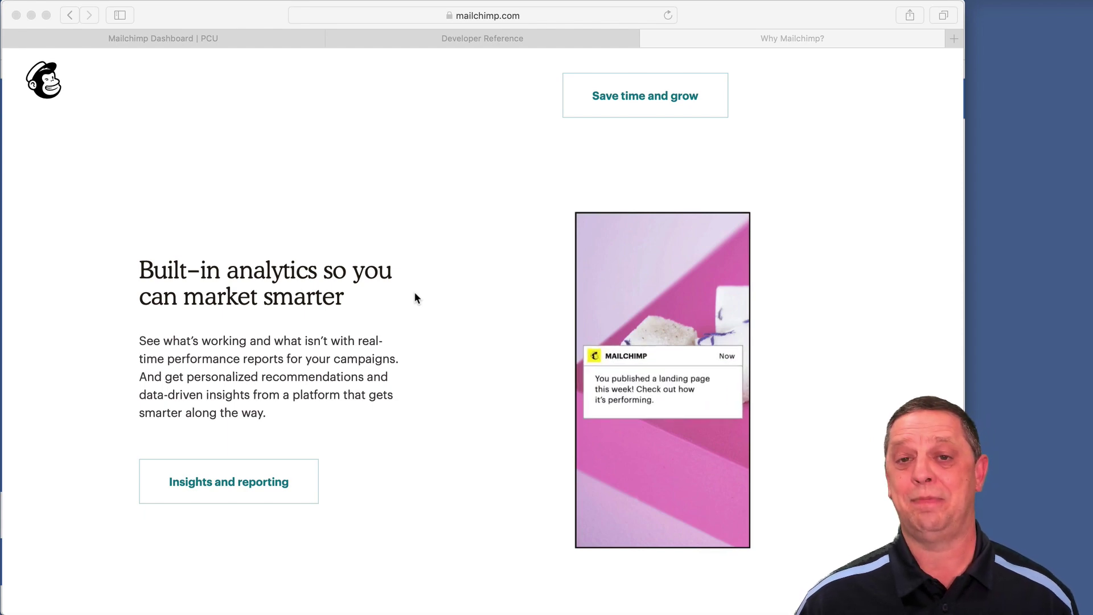
{"action": "scroll", "coordinate": [415, 296], "scroll_direction": "down", "scroll_amount": 6}
{"action": "scroll", "coordinate": [415, 296], "scroll_direction": "down", "scroll_amount": 3}
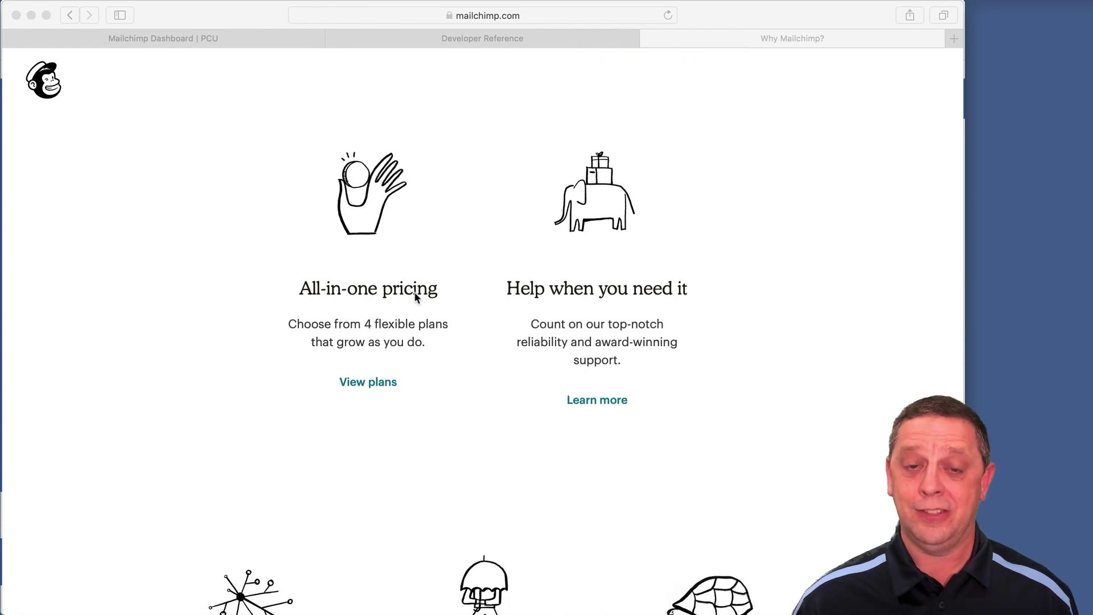
{"action": "scroll", "coordinate": [415, 293], "scroll_direction": "down", "scroll_amount": 5}
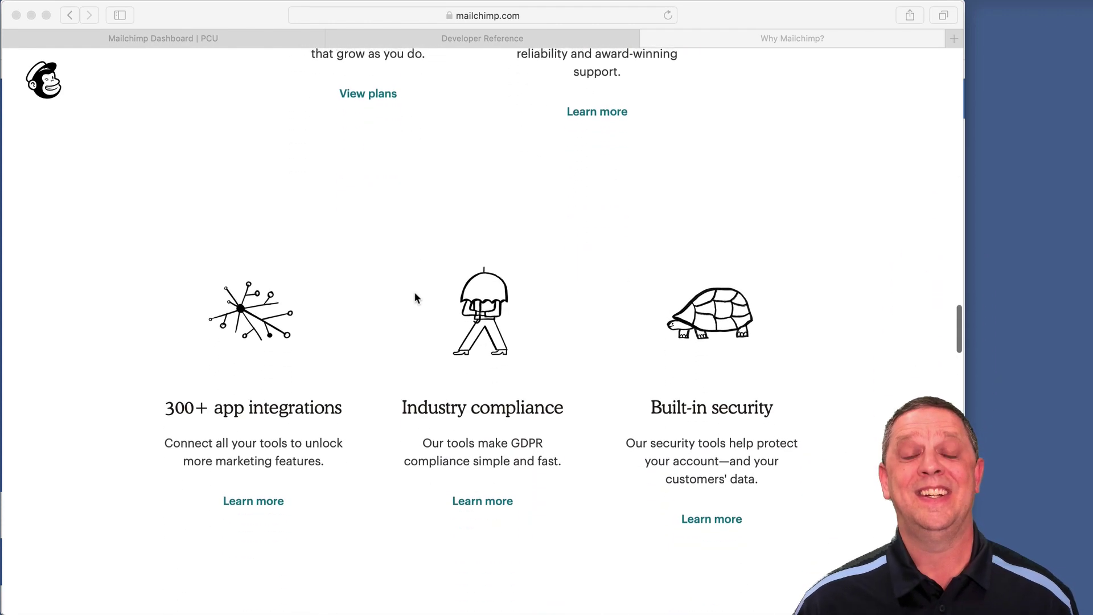
{"action": "scroll", "coordinate": [415, 296], "scroll_direction": "down", "scroll_amount": 1}
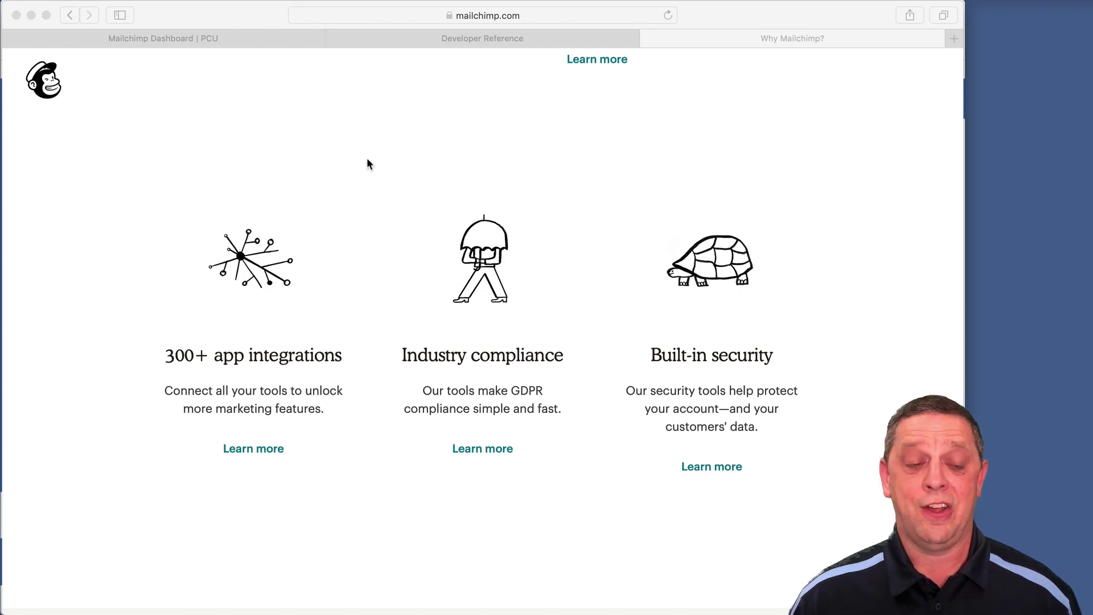
Step: Bring up the Mailchimp API 3.0 developer reference, dismissing the Resources menu
{"action": "left_click", "coordinate": [437, 38]}
{"action": "left_click", "coordinate": [469, 107]}
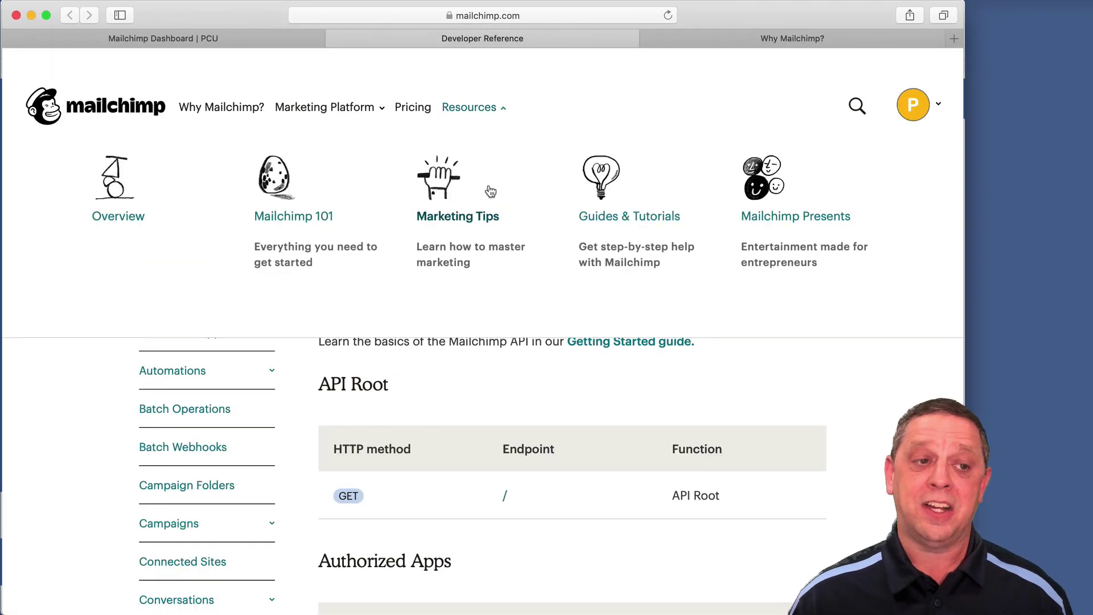
{"action": "left_click", "coordinate": [507, 340]}
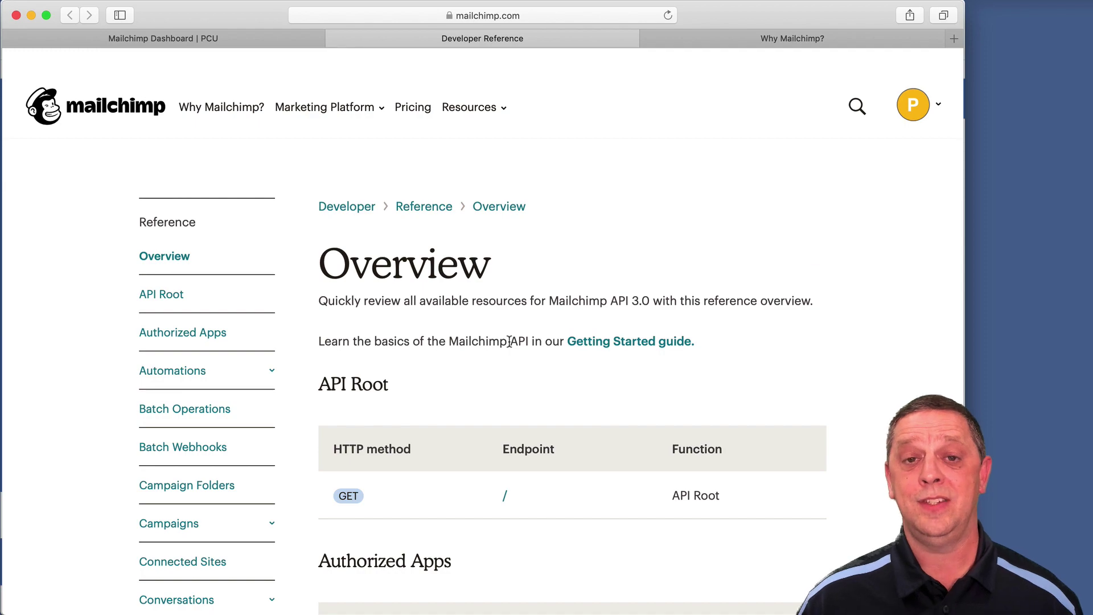
Step: Scroll through the API reference's endpoint tables, then jump back to the top
{"action": "scroll", "coordinate": [509, 342], "scroll_direction": "down", "scroll_amount": 20}
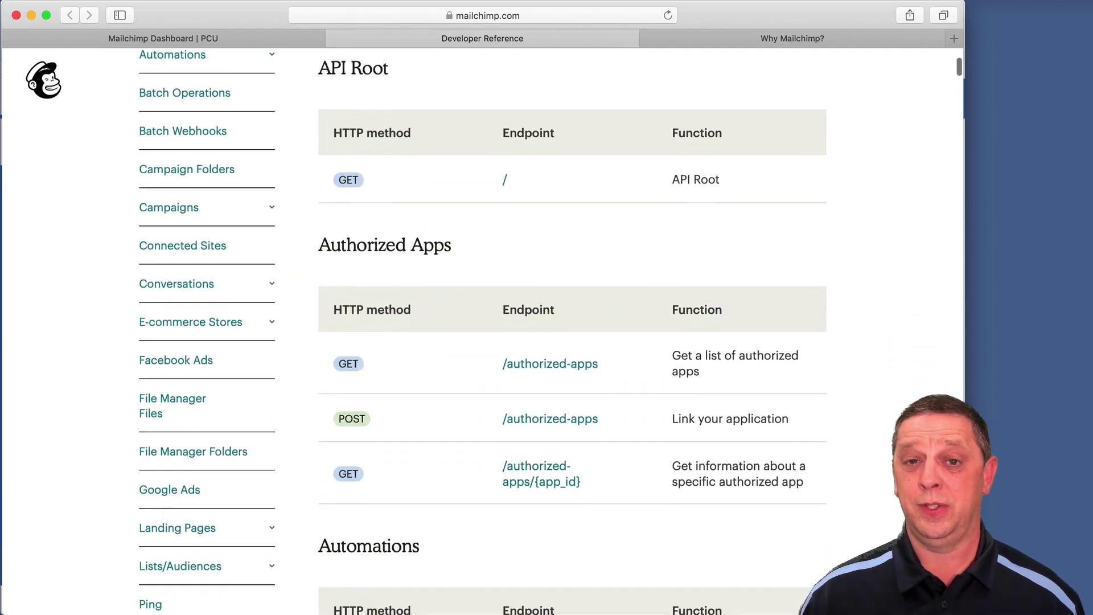
{"action": "scroll", "coordinate": [572, 330], "scroll_direction": "down", "scroll_amount": 20}
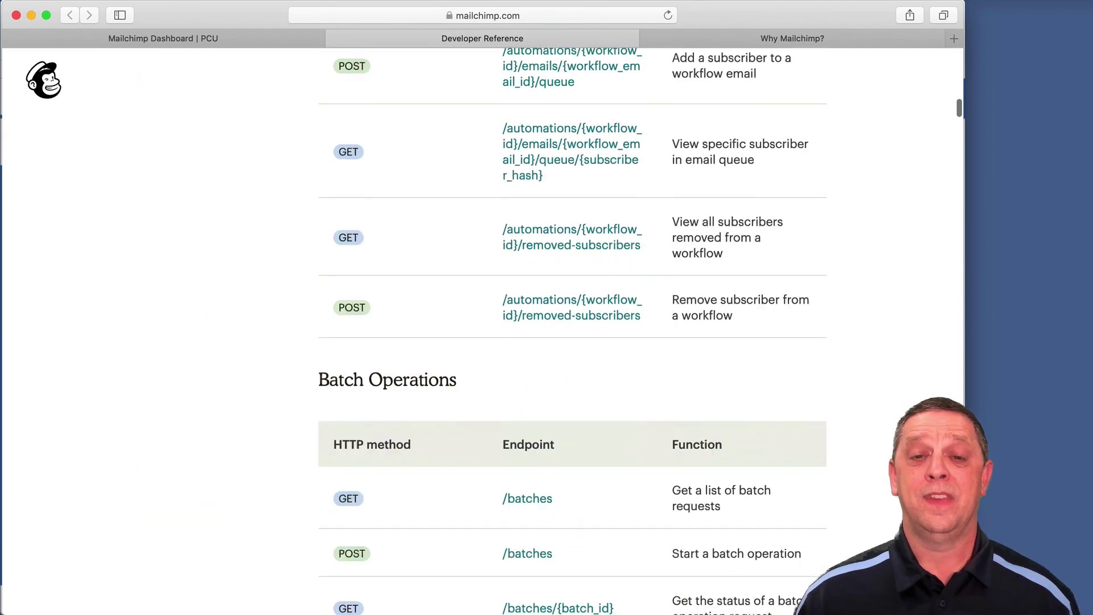
{"action": "scroll", "coordinate": [572, 330], "scroll_direction": "down", "scroll_amount": 20}
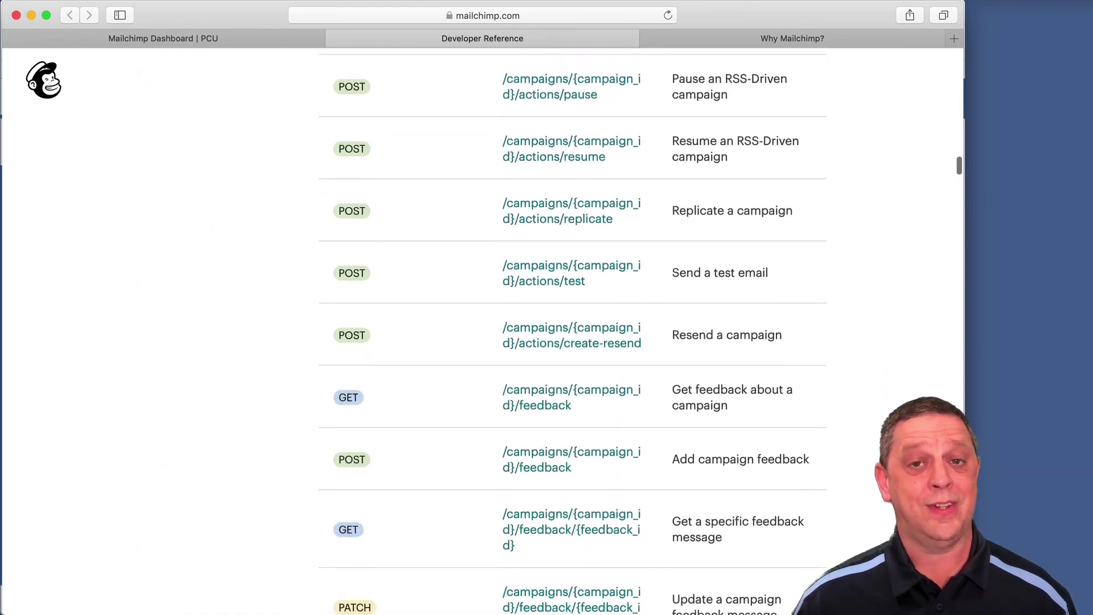
{"action": "scroll", "coordinate": [572, 330], "scroll_direction": "down", "scroll_amount": 20}
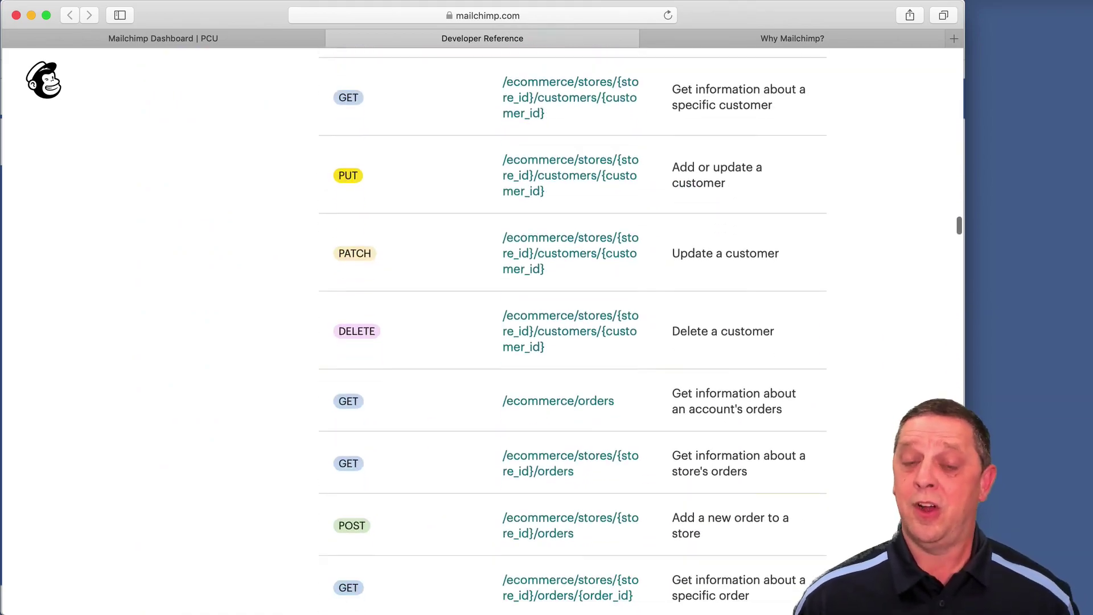
{"action": "scroll", "coordinate": [572, 330], "scroll_direction": "down", "scroll_amount": 20}
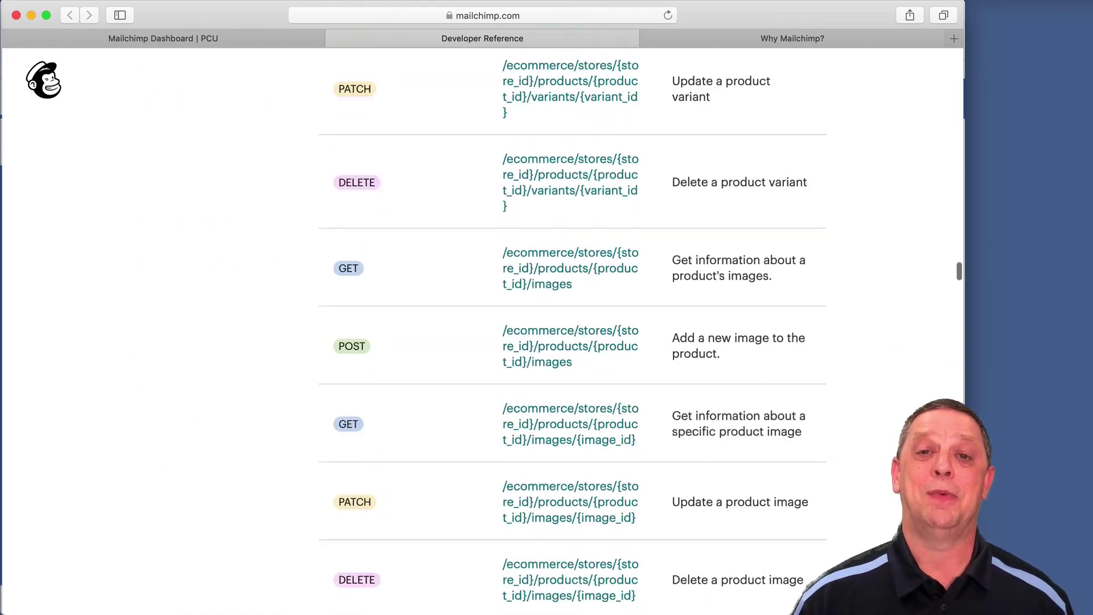
{"action": "scroll", "coordinate": [572, 330], "scroll_direction": "down", "scroll_amount": 20}
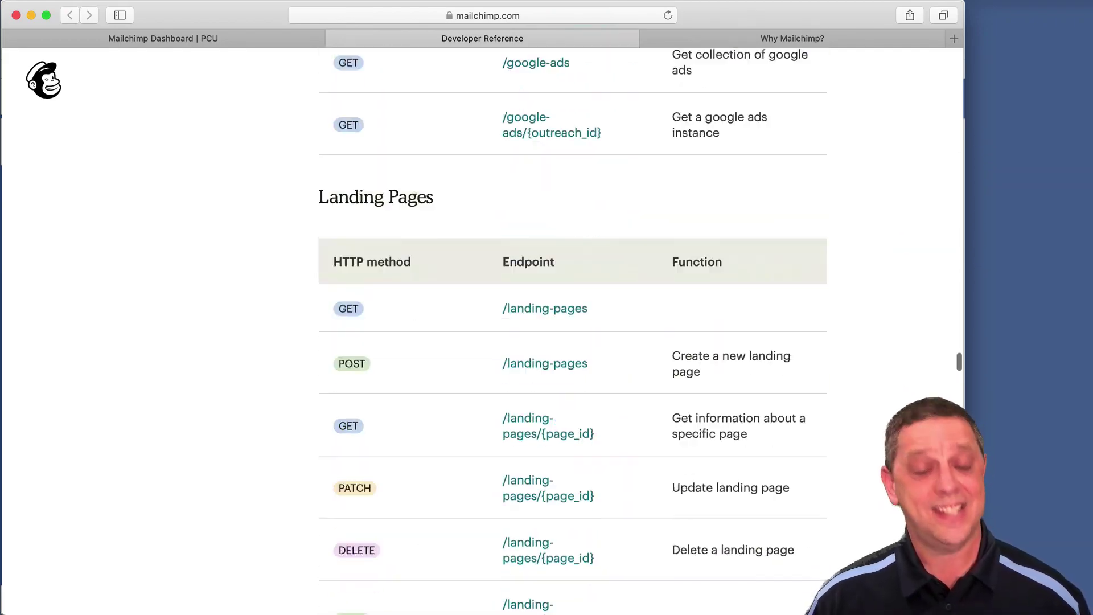
{"action": "scroll", "coordinate": [572, 331], "scroll_direction": "down", "scroll_amount": 20}
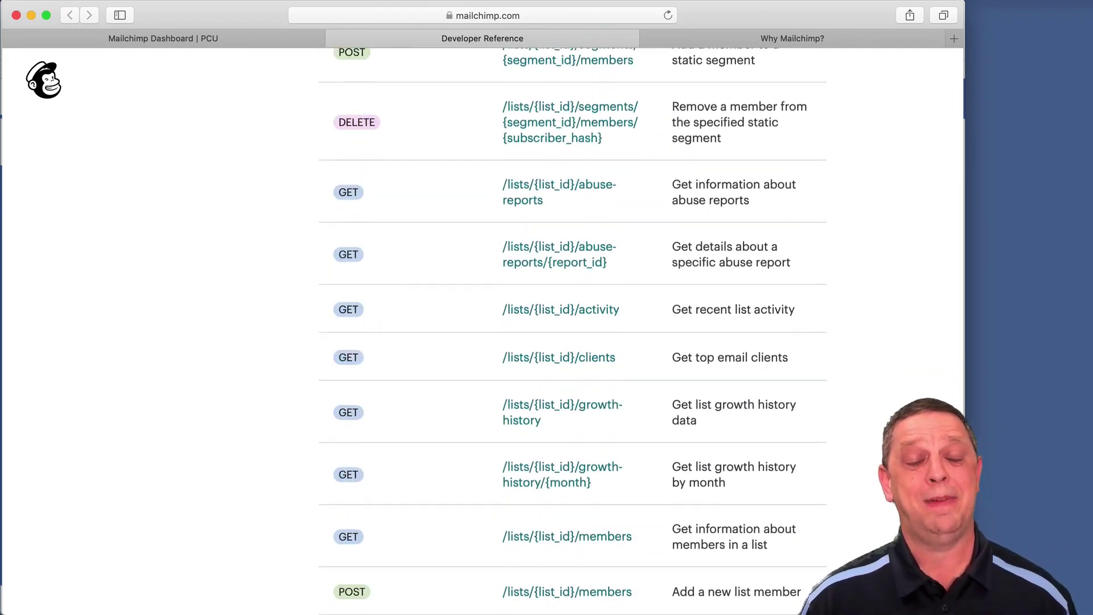
{"action": "scroll", "coordinate": [572, 330], "scroll_direction": "down", "scroll_amount": 20}
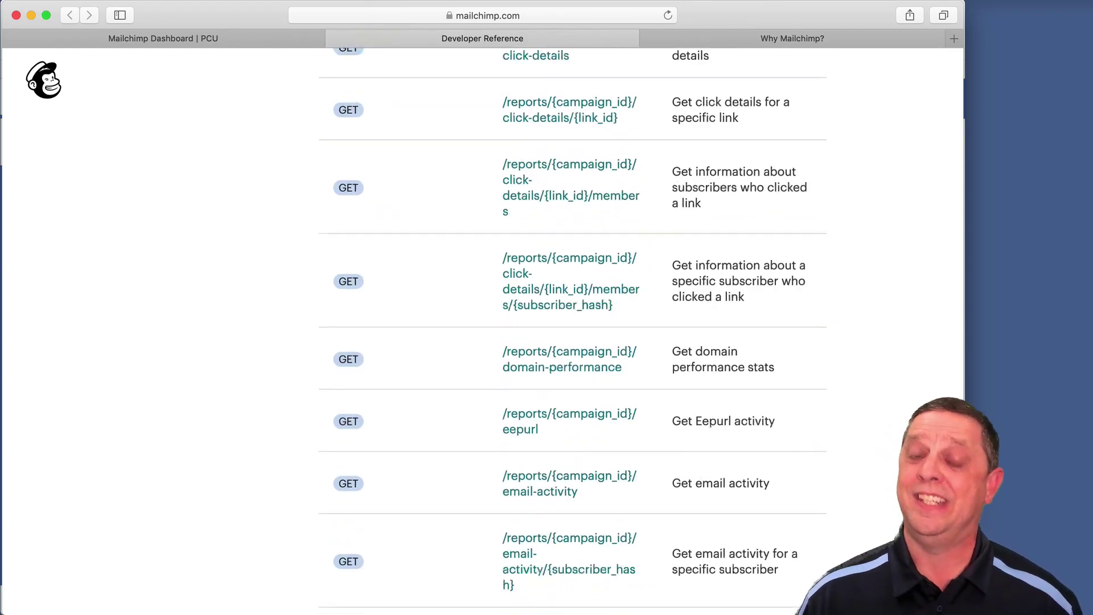
{"action": "scroll", "coordinate": [572, 330], "scroll_direction": "down", "scroll_amount": 20}
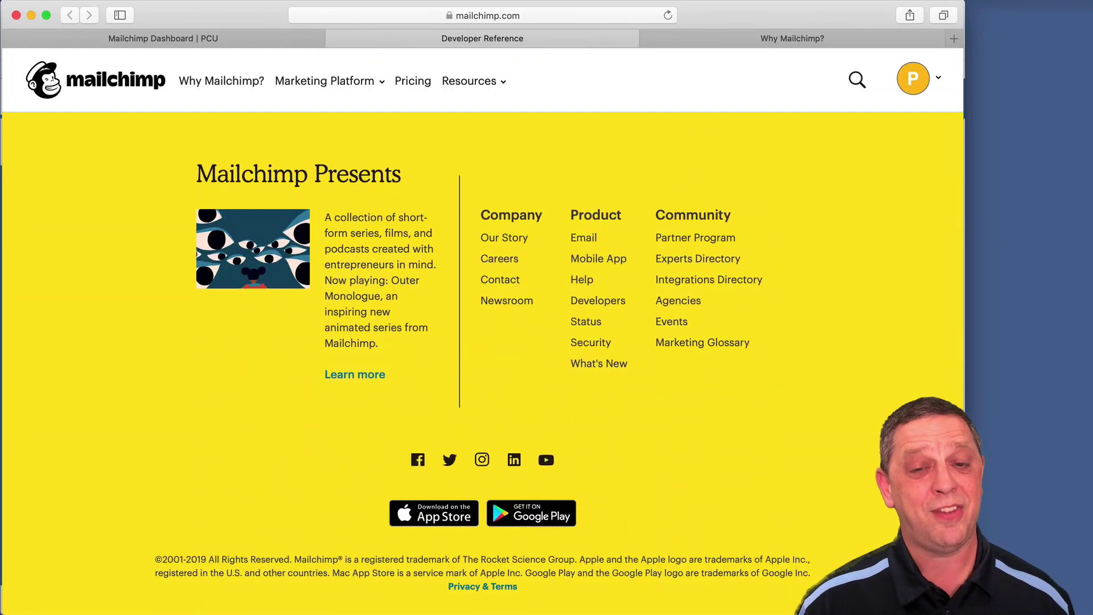
{"action": "key", "text": "Home"}
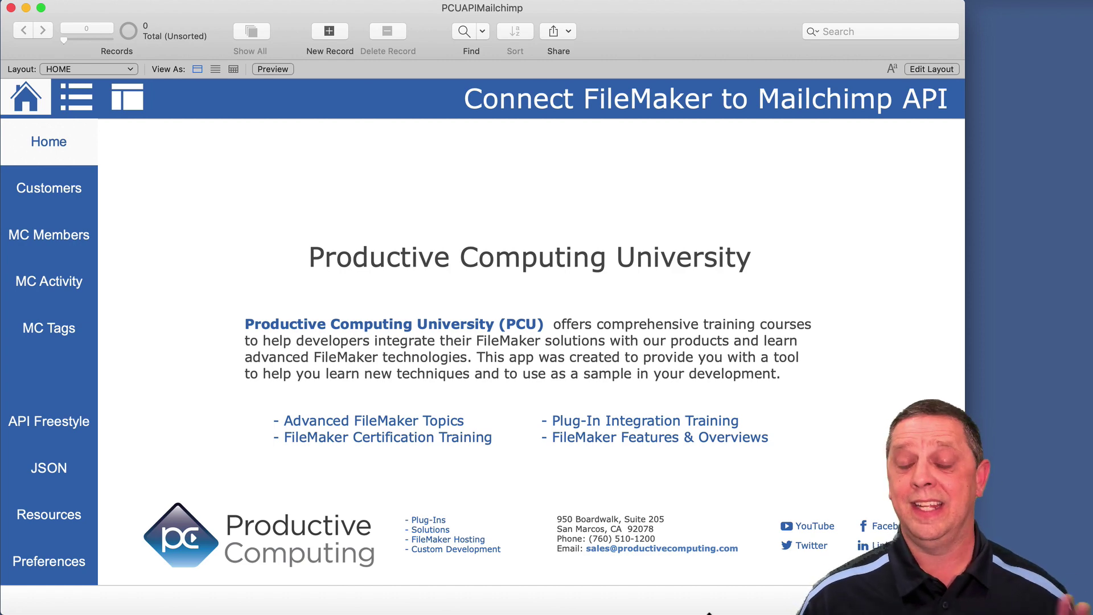
{"action": "left_click", "coordinate": [66, 193]}
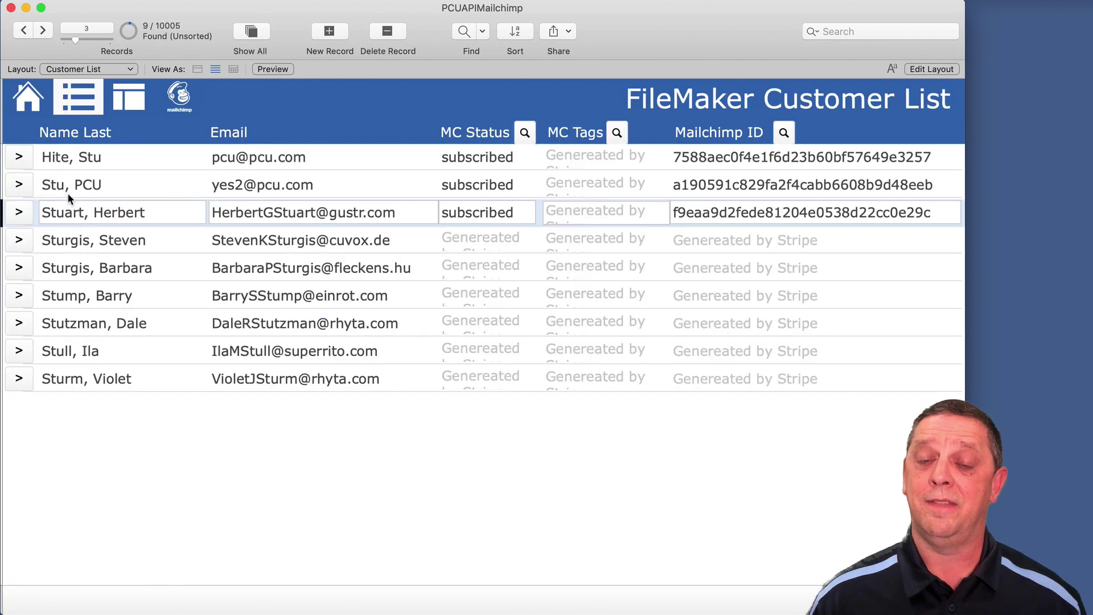
{"action": "left_click", "coordinate": [20, 157]}
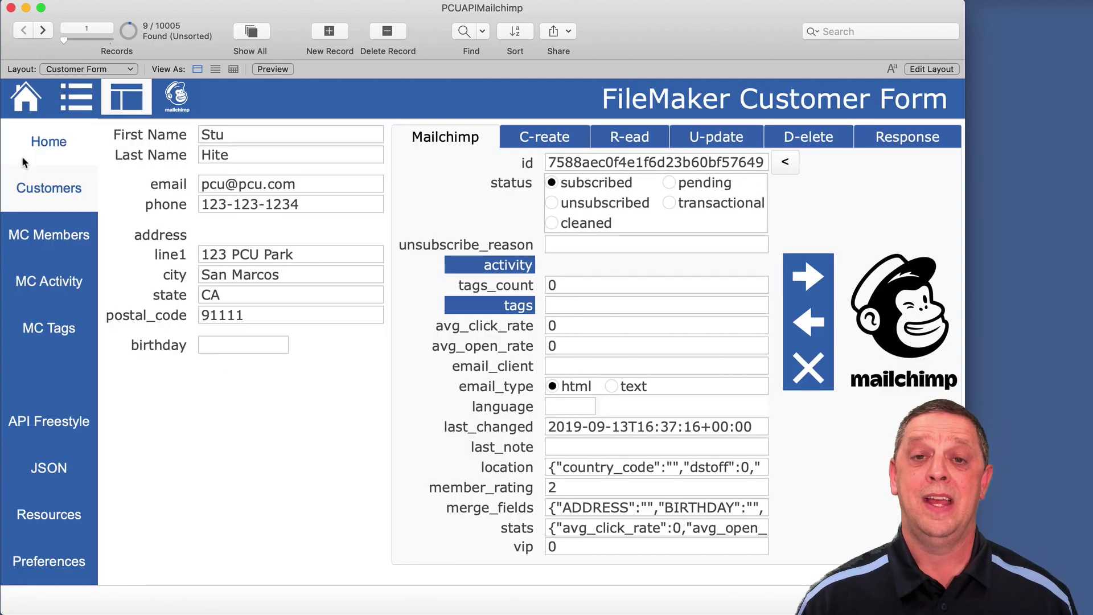
{"action": "left_click", "coordinate": [553, 135]}
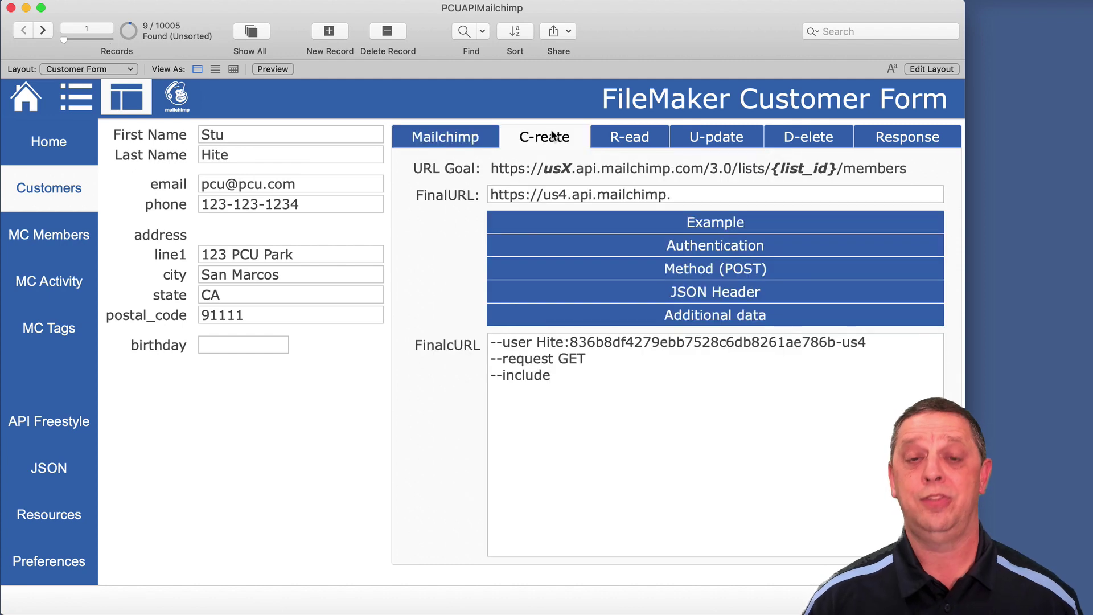
{"action": "left_click", "coordinate": [629, 138]}
{"action": "left_click", "coordinate": [724, 138]}
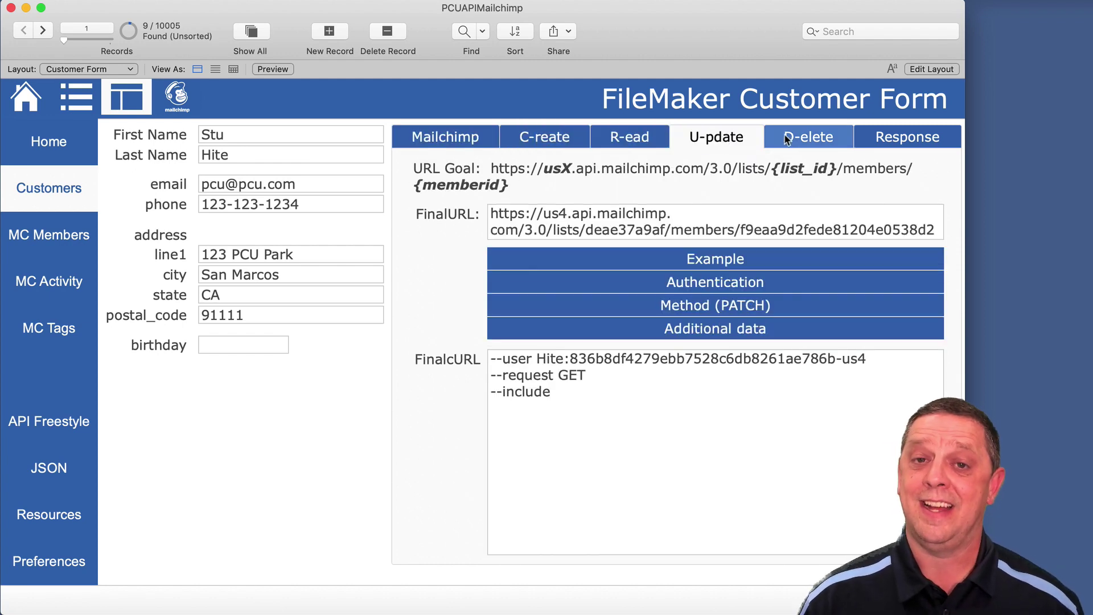
{"action": "left_click", "coordinate": [788, 139]}
{"action": "left_click", "coordinate": [904, 140]}
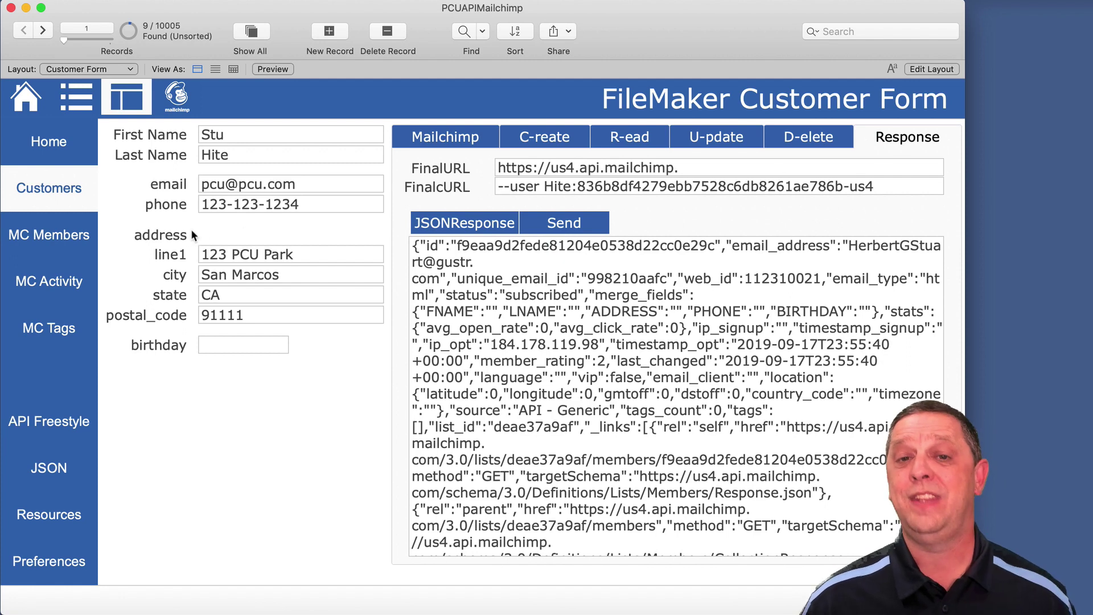
{"action": "left_click", "coordinate": [63, 238]}
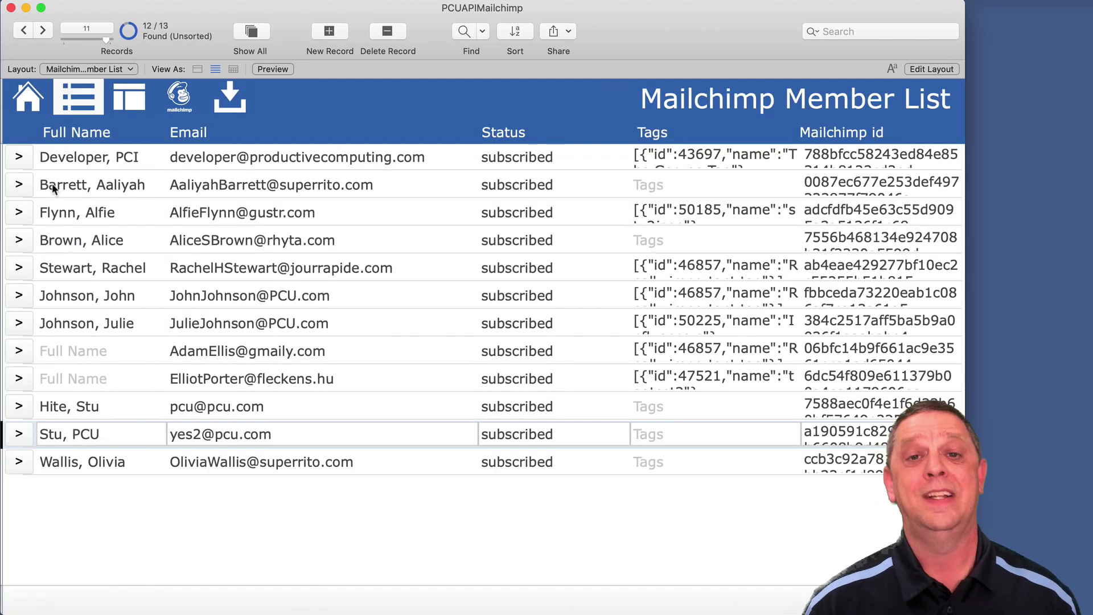
{"action": "left_click", "coordinate": [33, 105]}
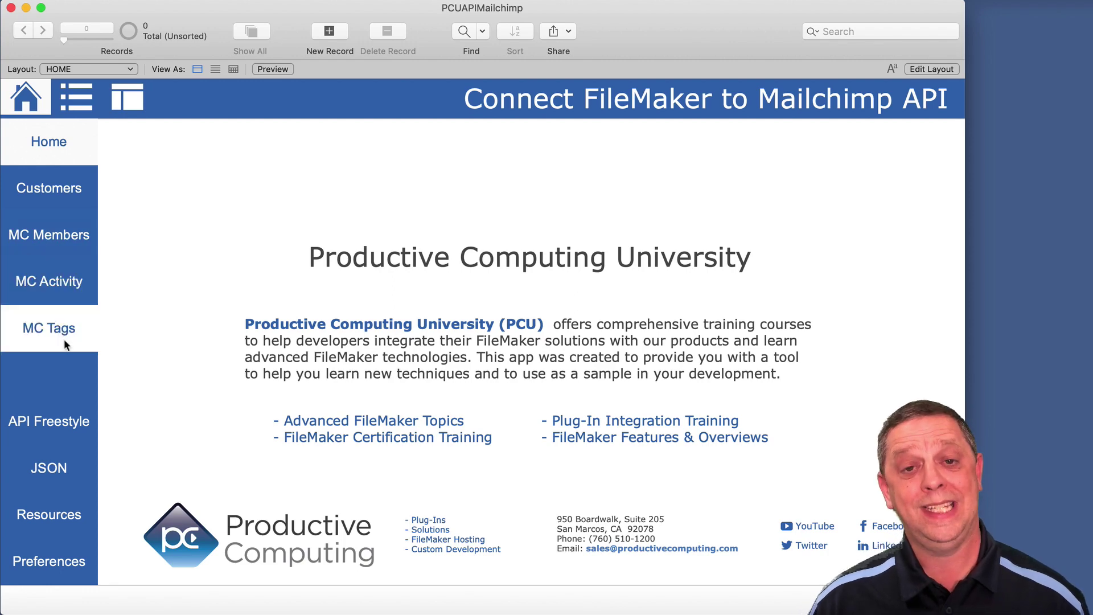
{"action": "left_click", "coordinate": [74, 425]}
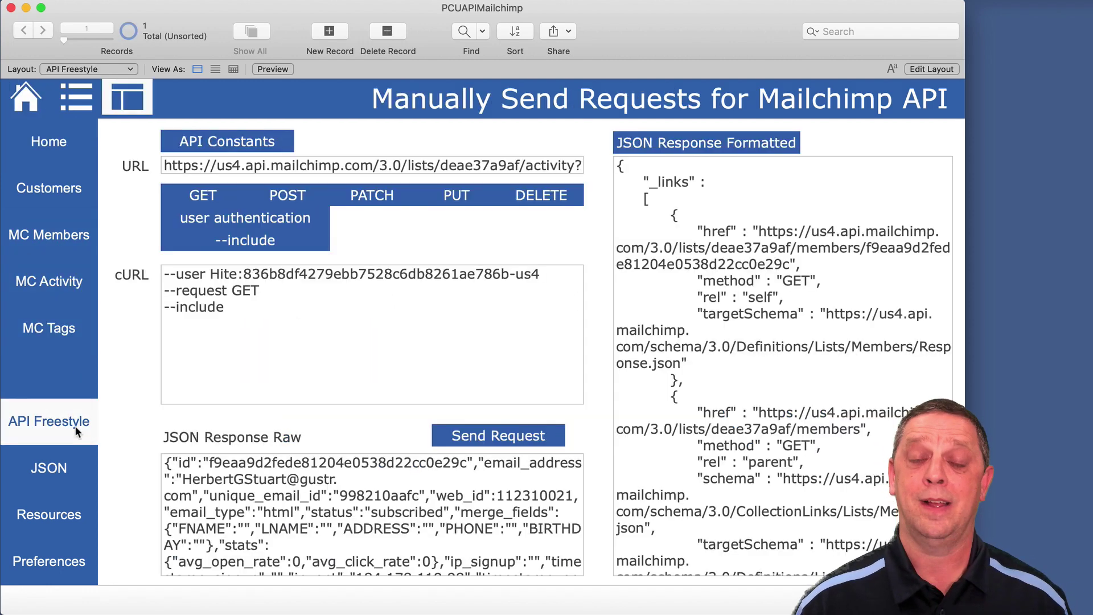
{"action": "left_click", "coordinate": [69, 474]}
{"action": "left_click", "coordinate": [64, 516]}
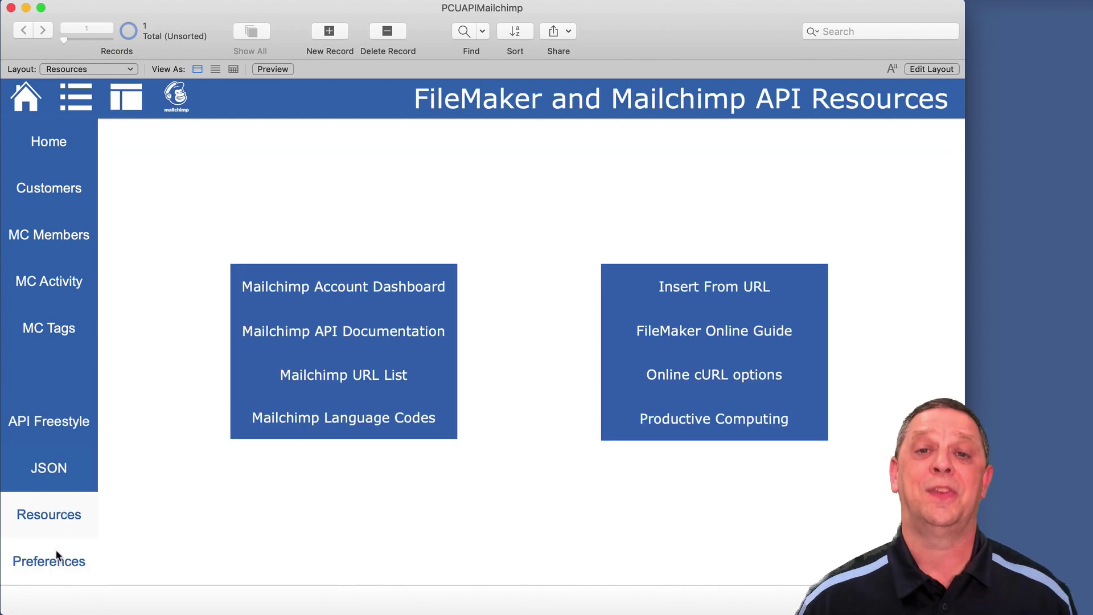
{"action": "left_click", "coordinate": [44, 154]}
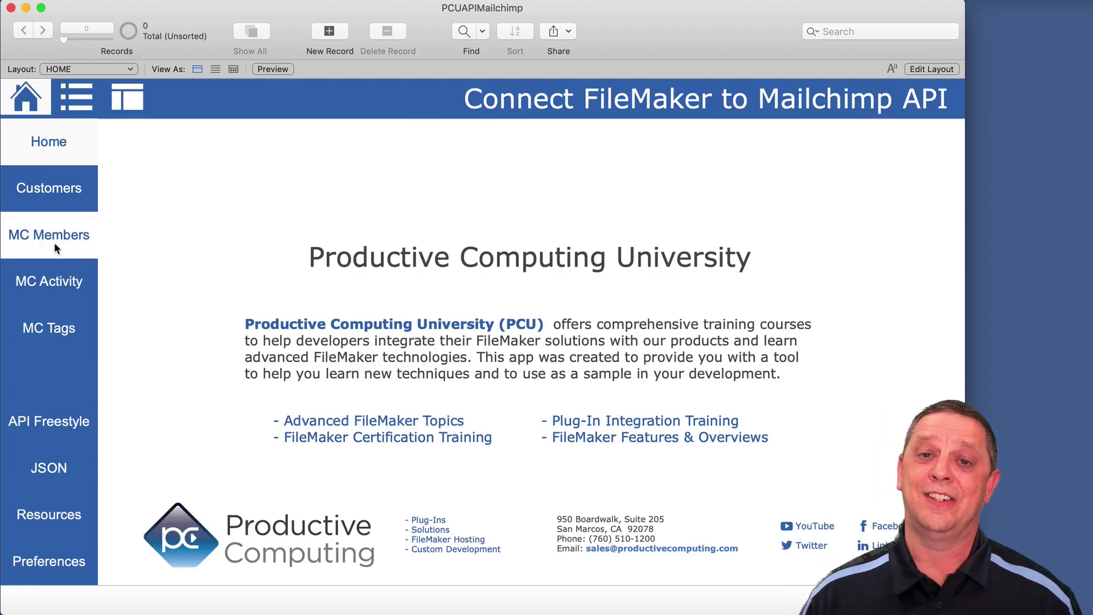
{"action": "left_click", "coordinate": [66, 193]}
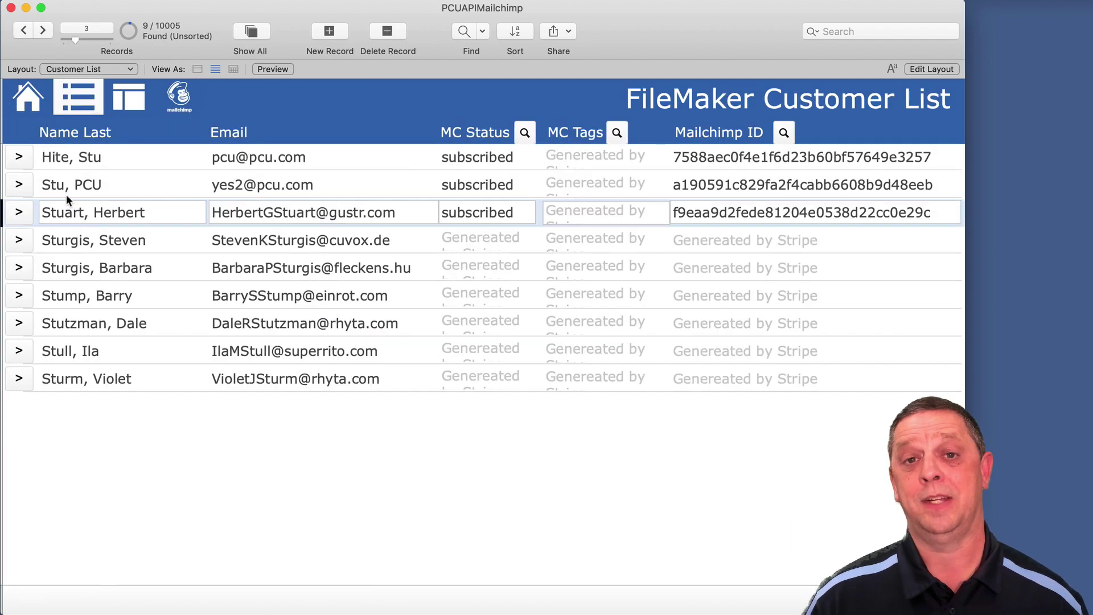
{"action": "left_click", "coordinate": [21, 159]}
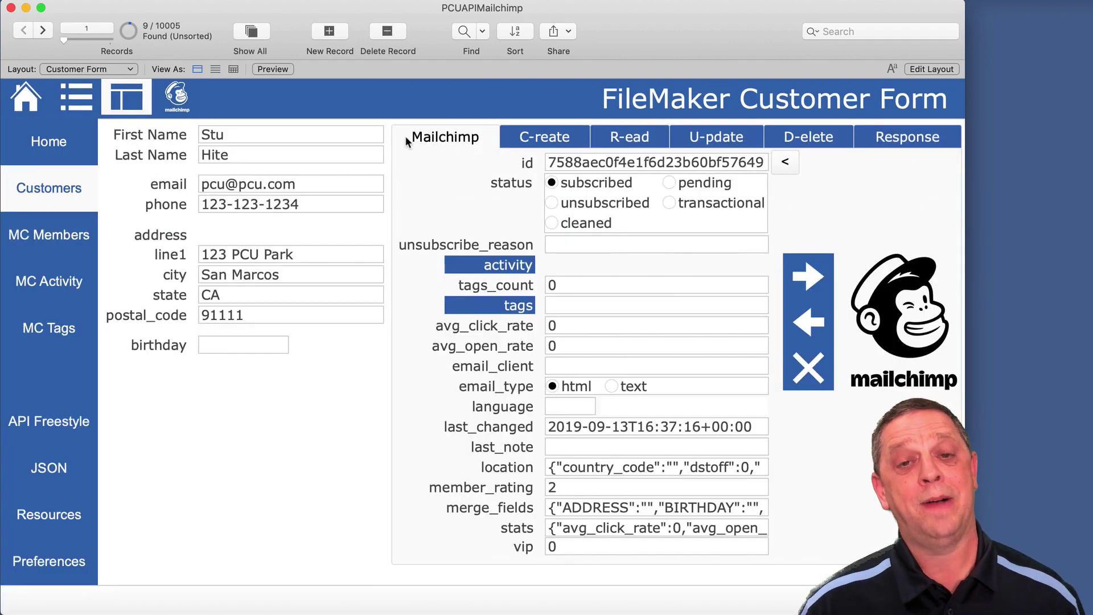
{"action": "left_click", "coordinate": [550, 135]}
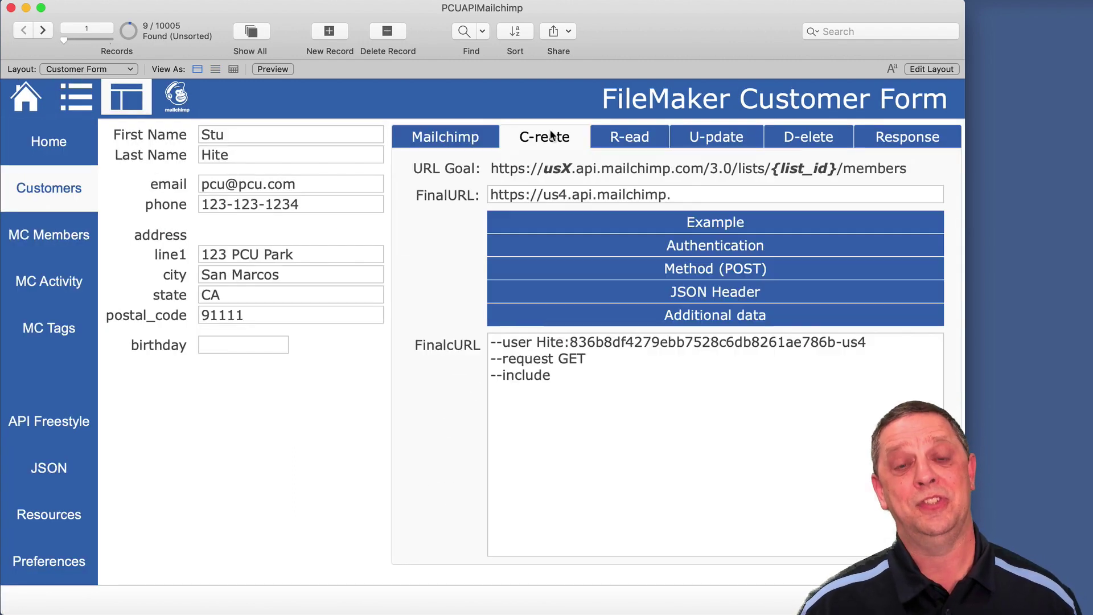
{"action": "left_click", "coordinate": [654, 139]}
{"action": "left_click", "coordinate": [722, 139]}
{"action": "left_click", "coordinate": [810, 138]}
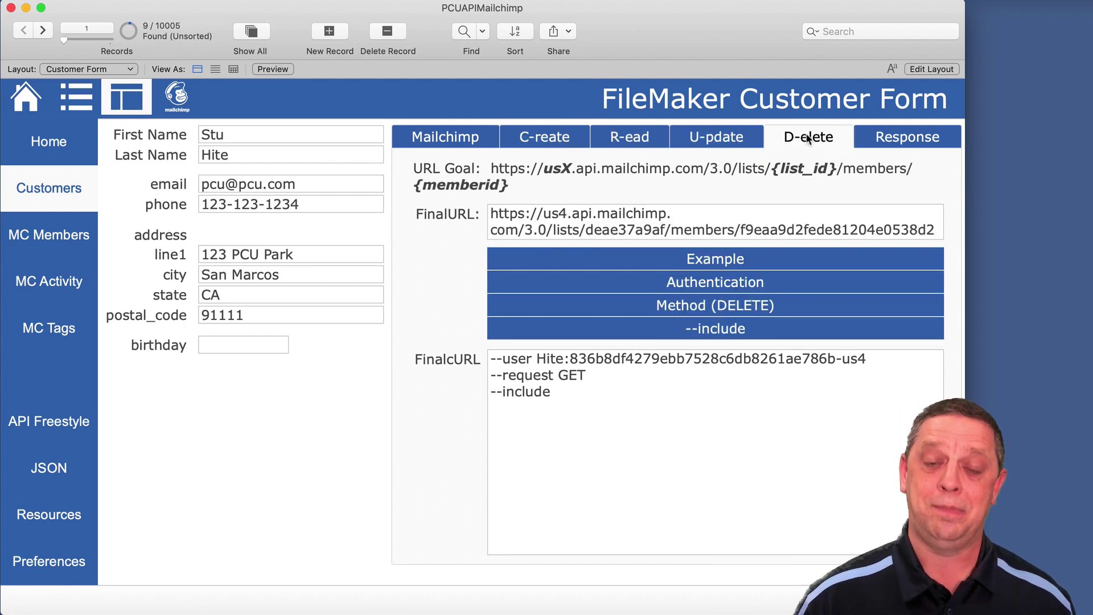
{"action": "left_click", "coordinate": [905, 140]}
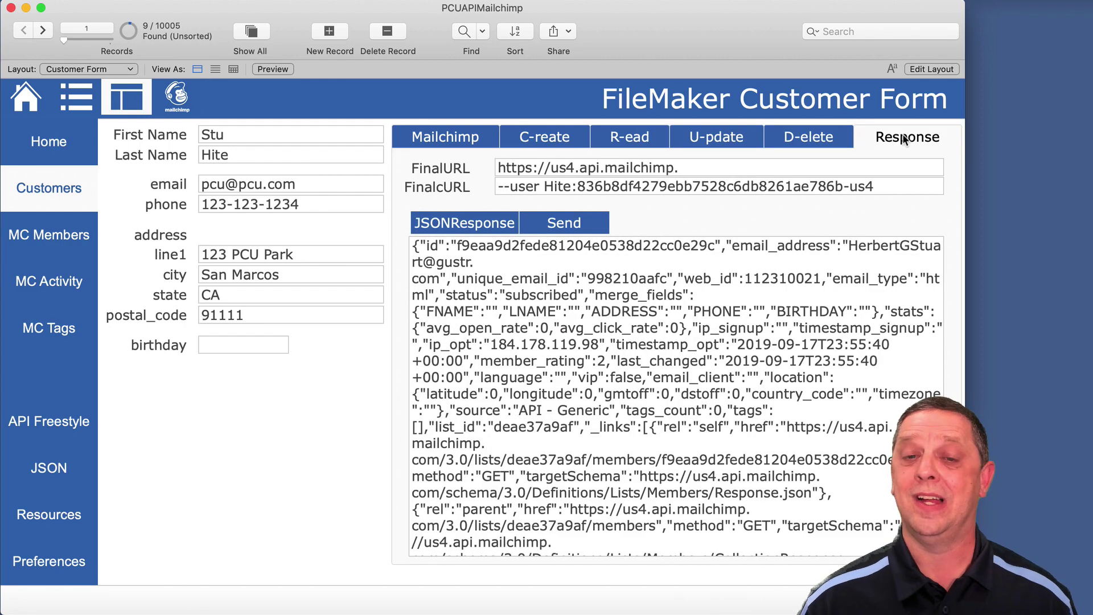
{"action": "left_click", "coordinate": [63, 238]}
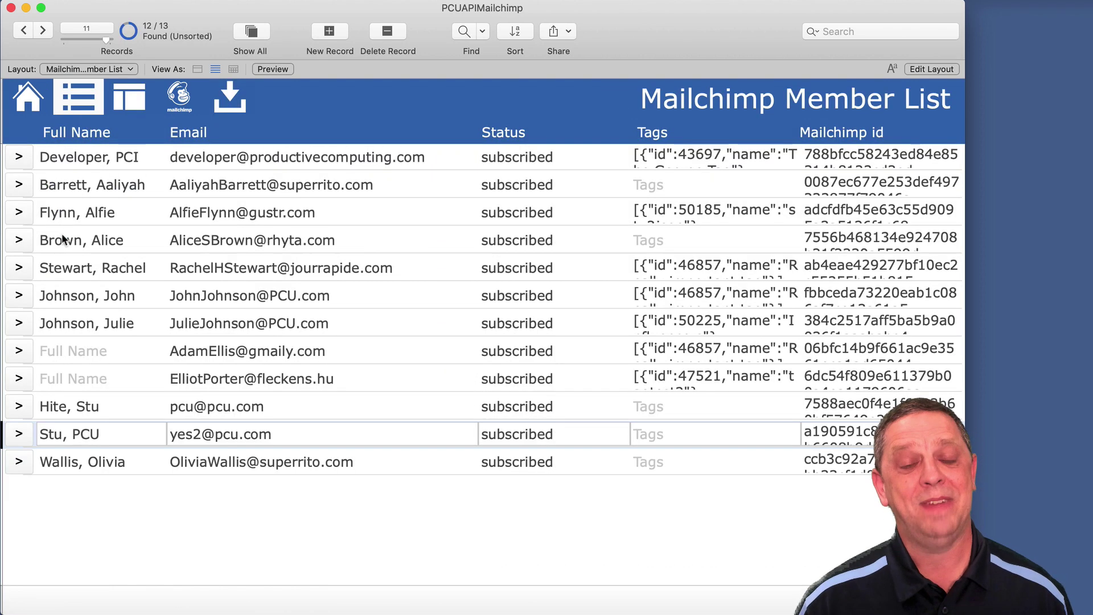
{"action": "left_click", "coordinate": [34, 105]}
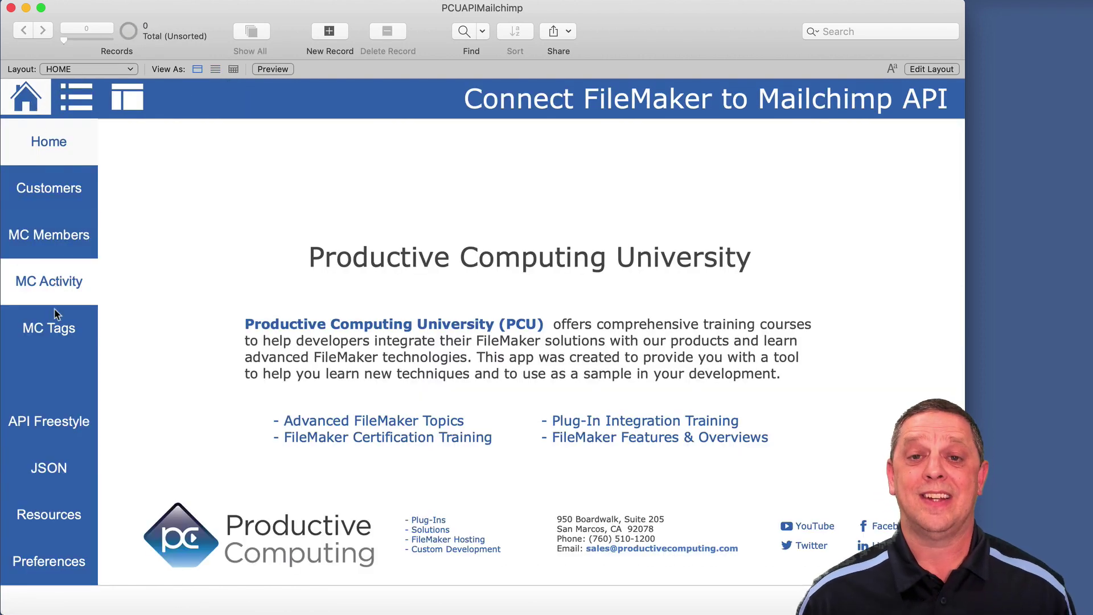
{"action": "left_click", "coordinate": [77, 431]}
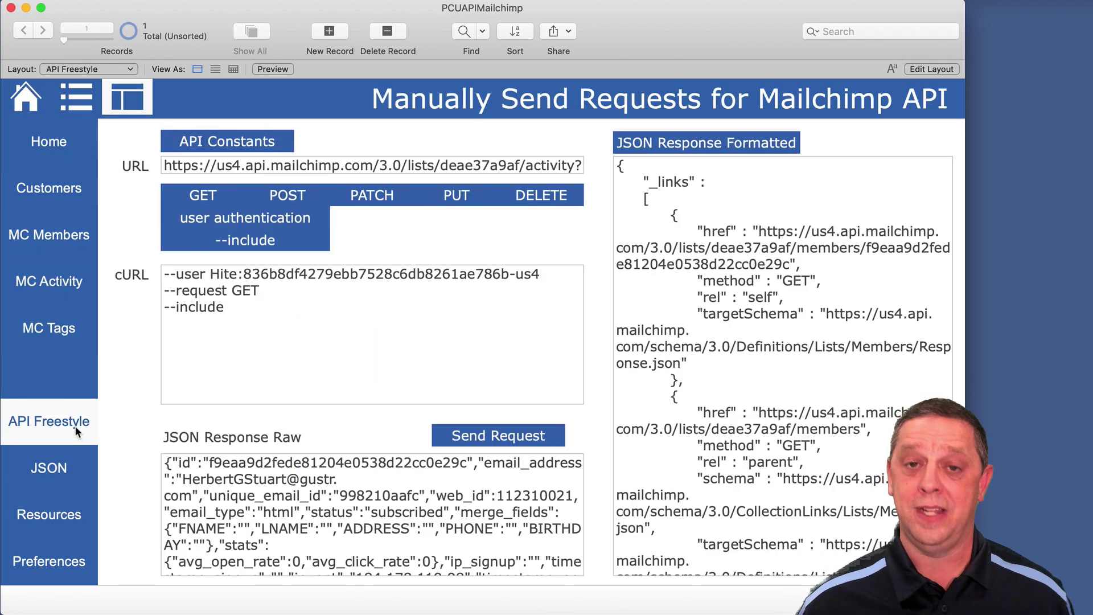
{"action": "left_click", "coordinate": [69, 471]}
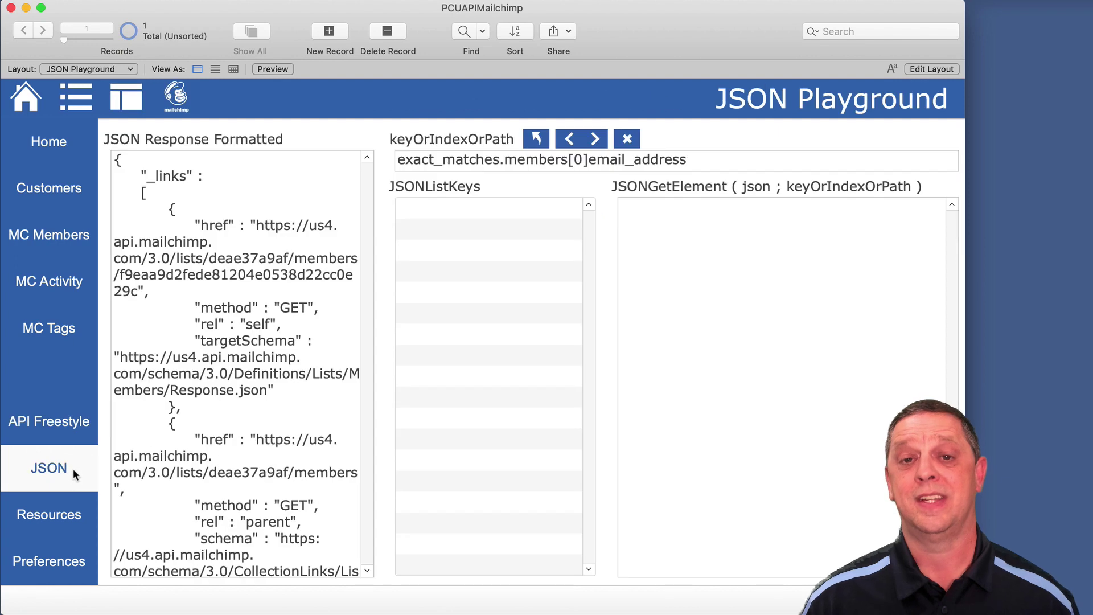
{"action": "left_click", "coordinate": [65, 516]}
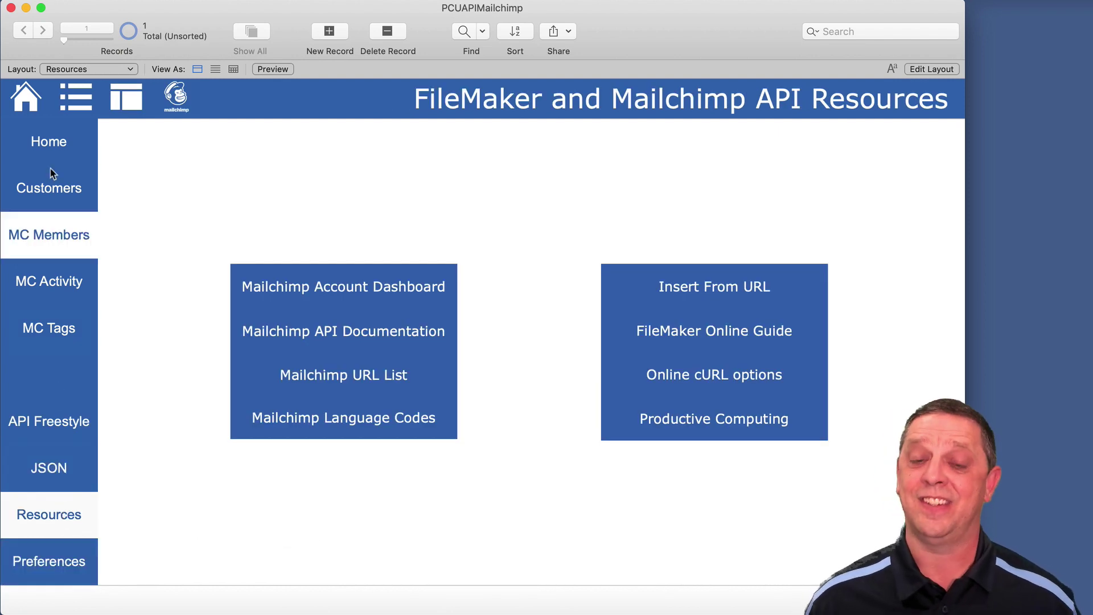
{"action": "left_click", "coordinate": [43, 151]}
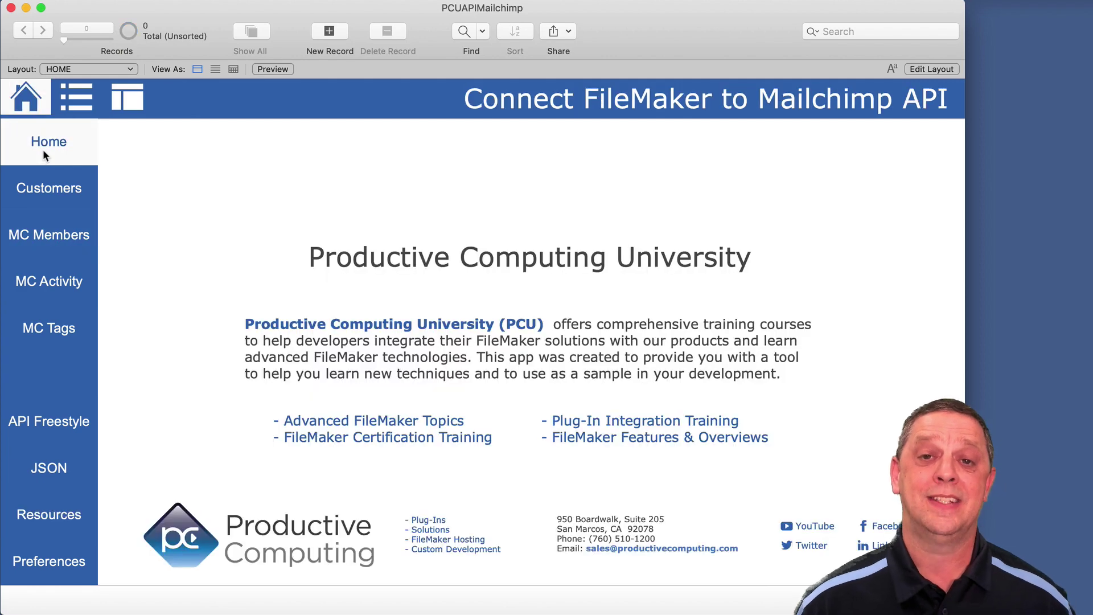